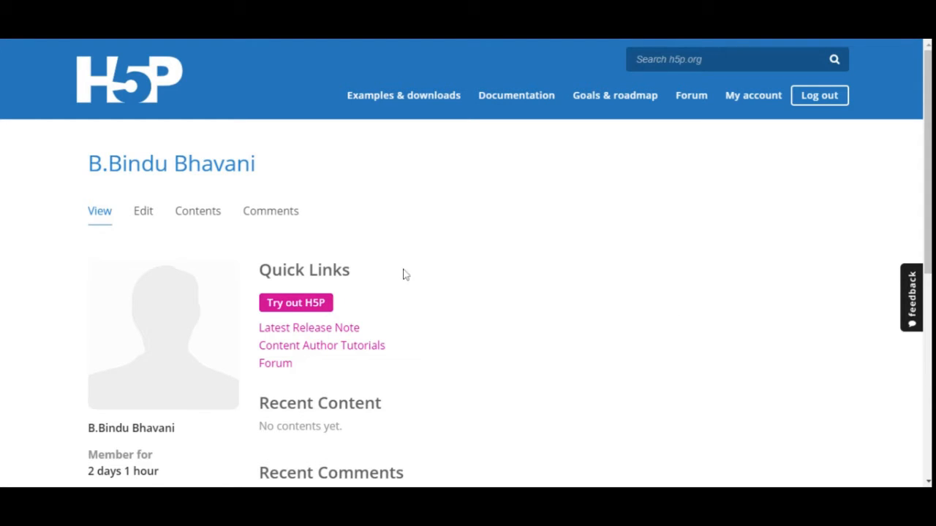
Start creating new H5P content and choose the Interactive Video content type.
left_click(298, 307)
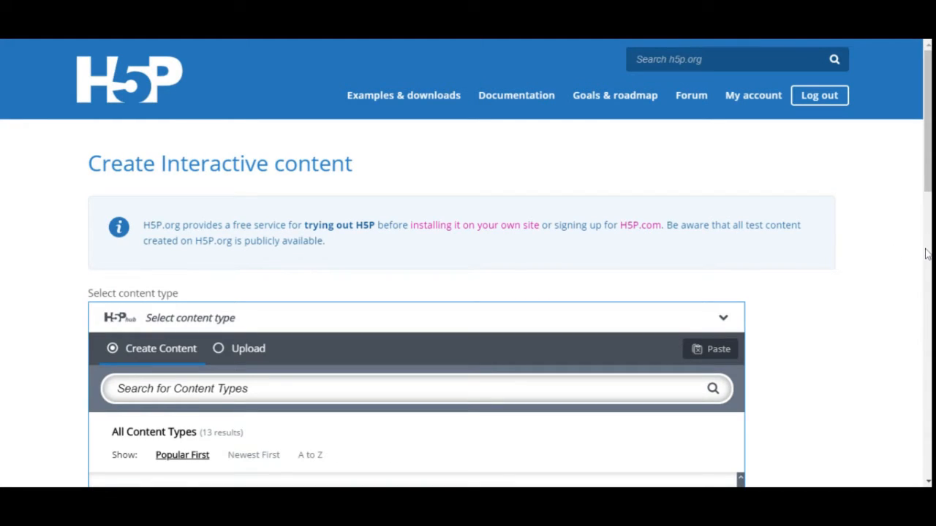
scroll(135, 332, "down", 3)
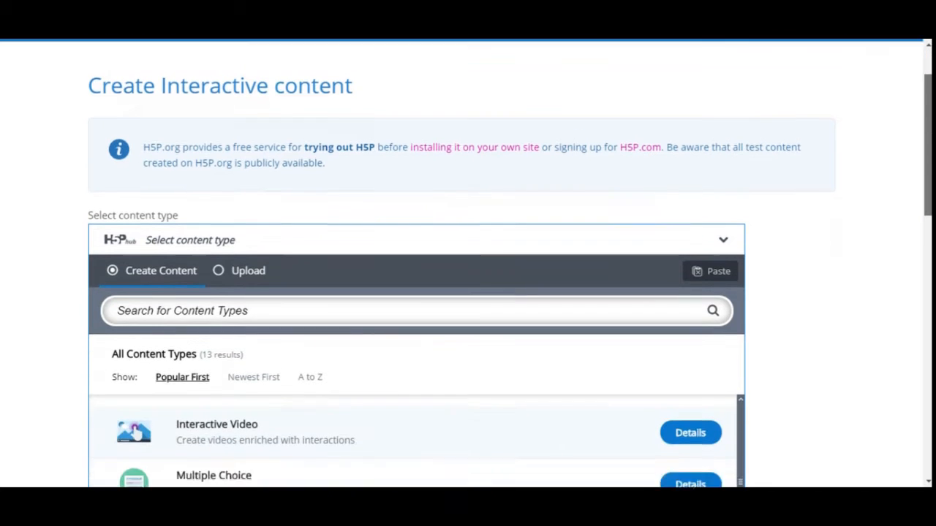
scroll(416, 292, "down", 4)
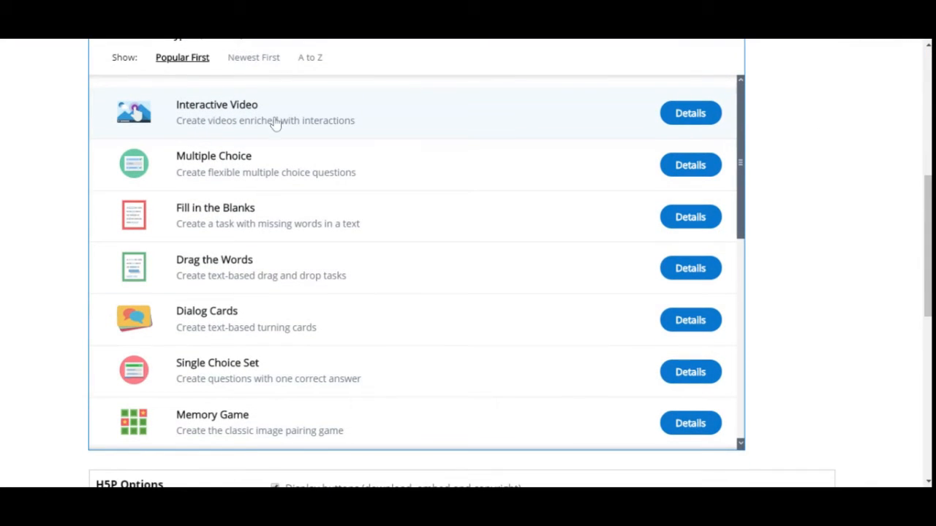
left_click(275, 122)
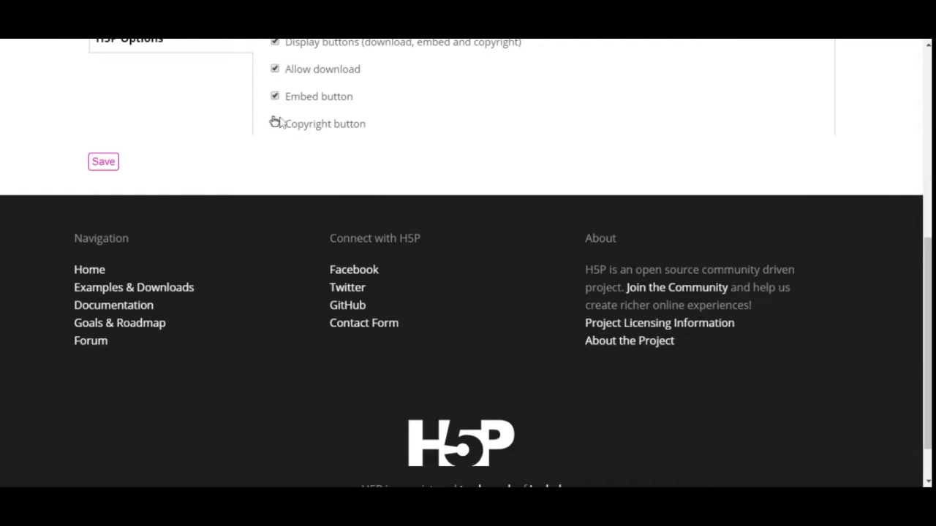
left_click_drag(928, 281, 928, 253)
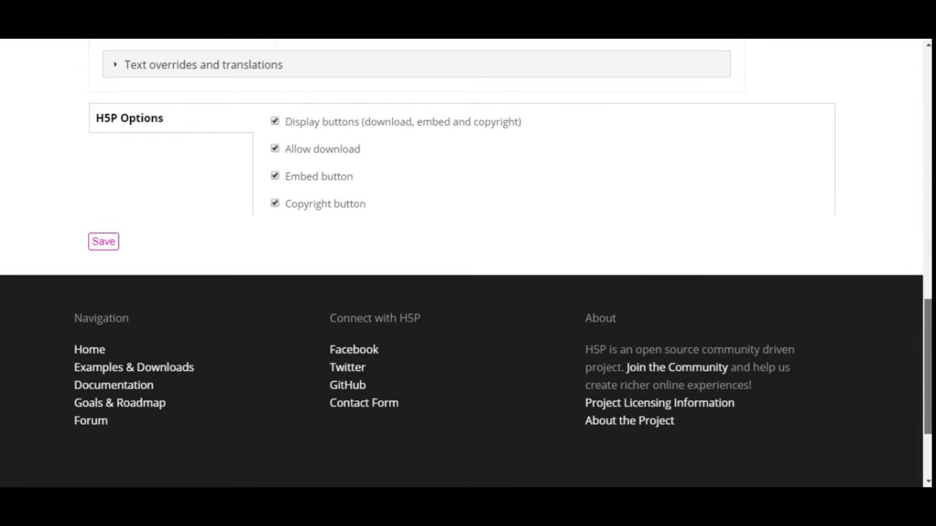
left_click_drag(928, 366, 928, 364)
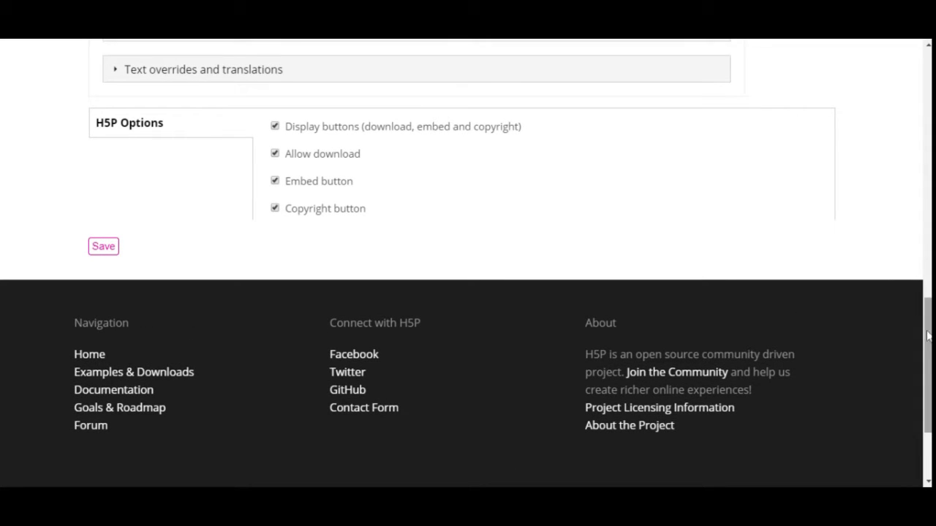
left_click_drag(930, 355, 919, 211)
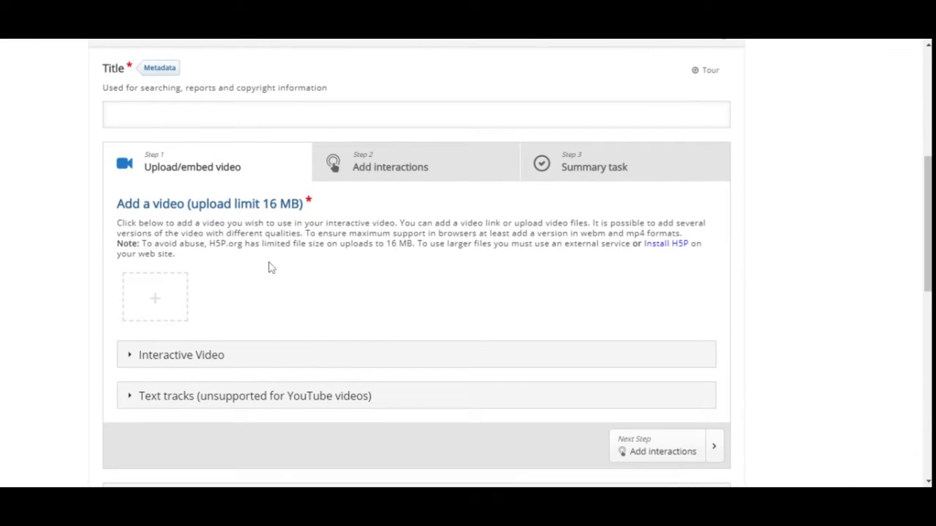
left_click(160, 299)
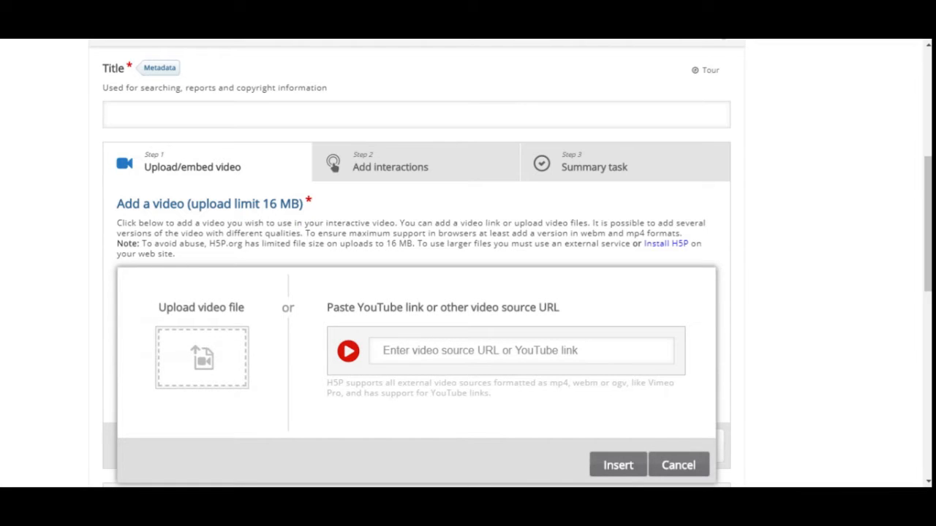
left_click(439, 351)
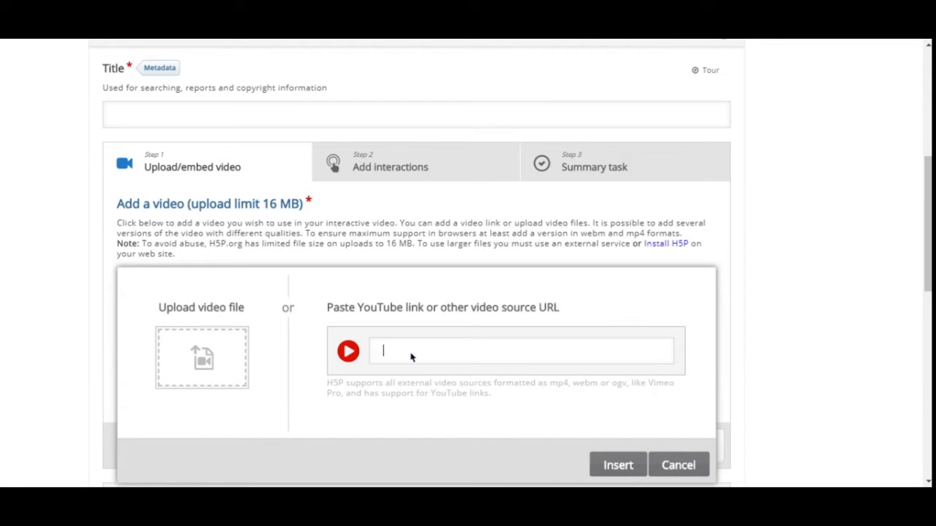
type("https://youtu.be/FqSWpi8n1rY")
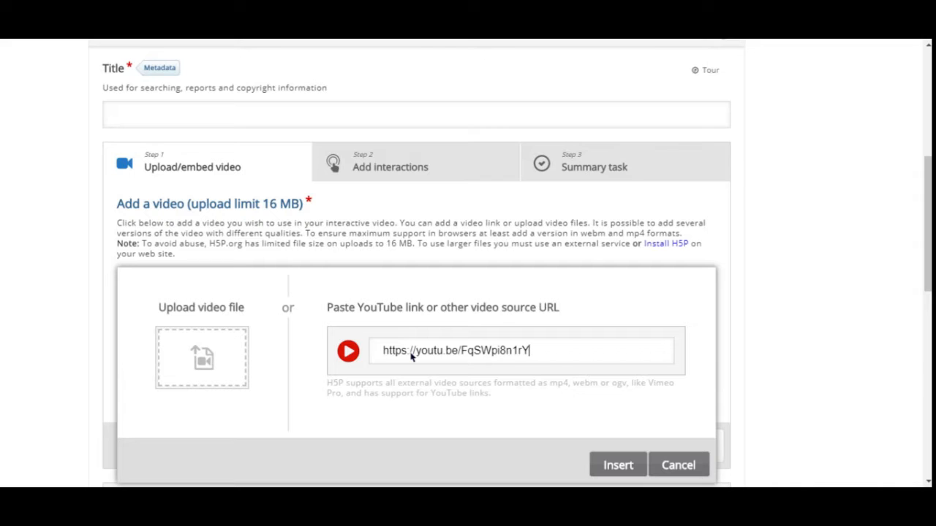
left_click(609, 465)
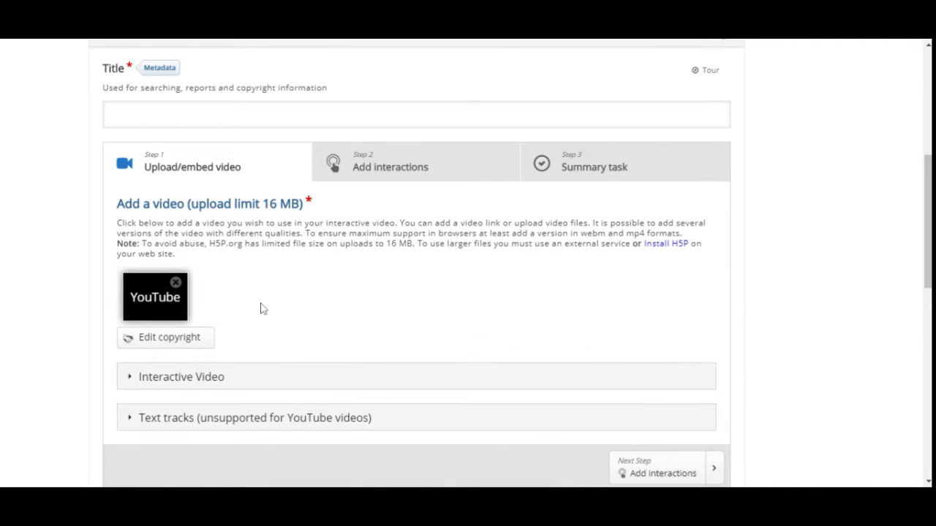
Expand and review the Interactive Video title, description and poster settings and the Text tracks settings.
left_click(170, 378)
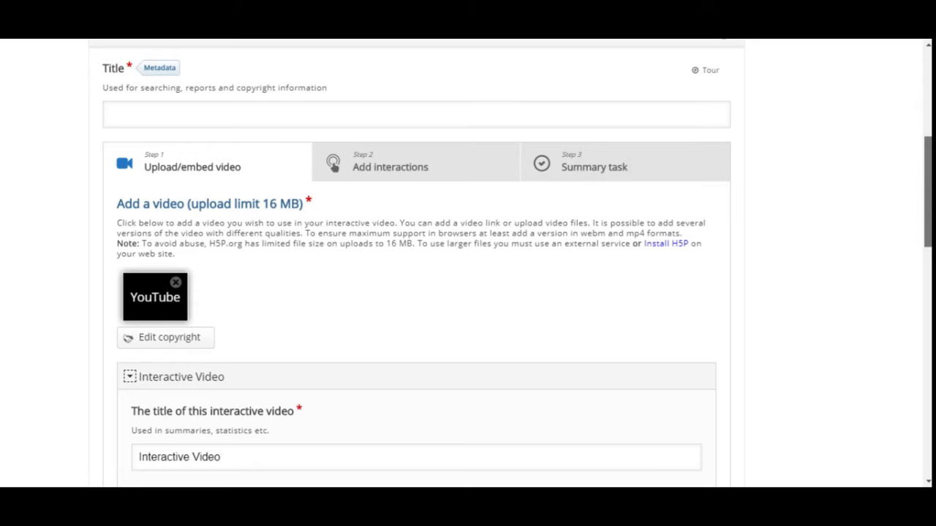
scroll(468, 263, "down", 5)
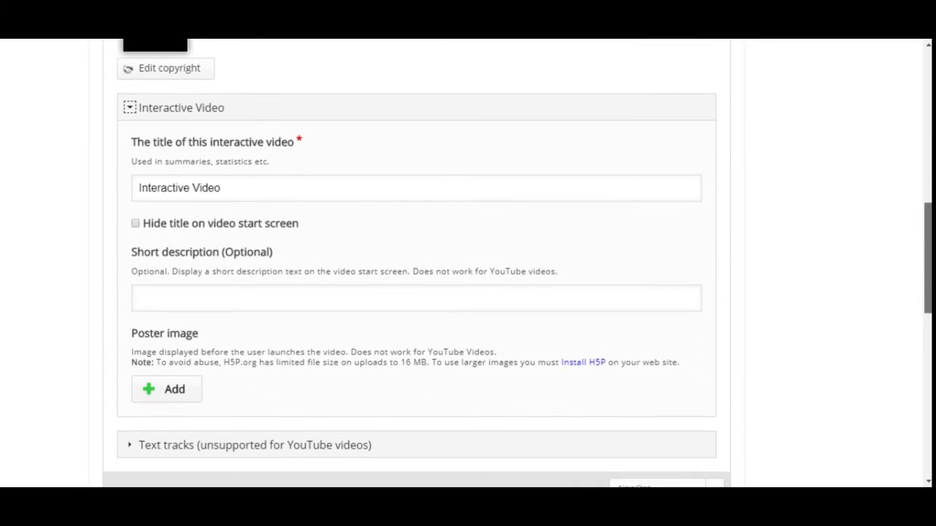
scroll(468, 263, "down", 1)
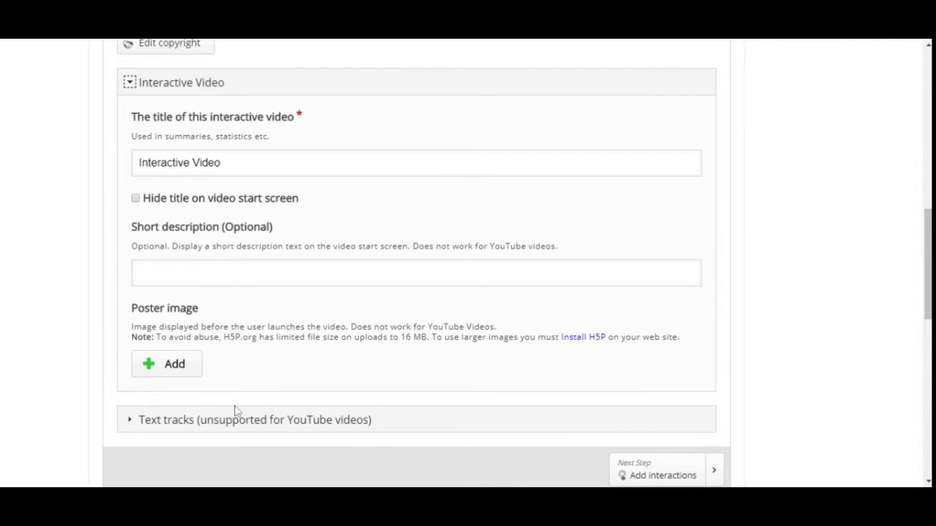
left_click(135, 424)
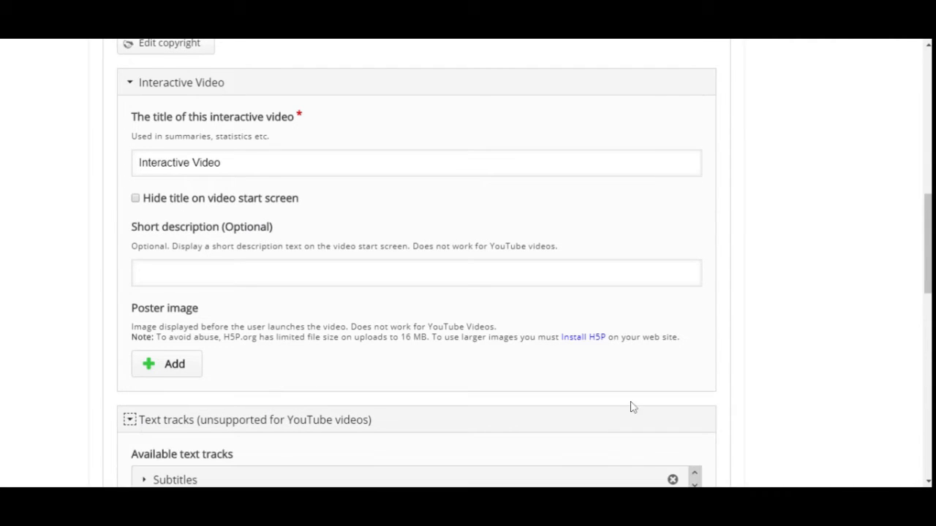
left_click_drag(928, 267, 928, 321)
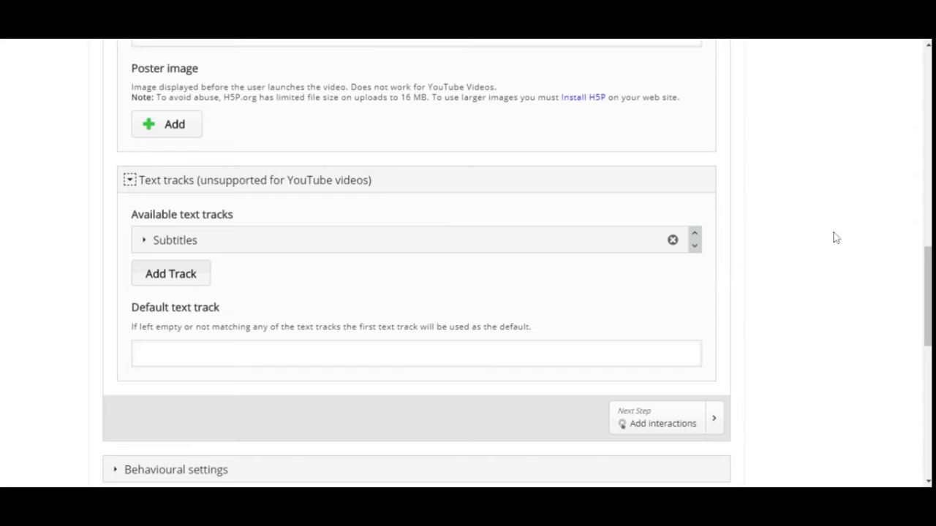
left_click_drag(928, 296, 928, 329)
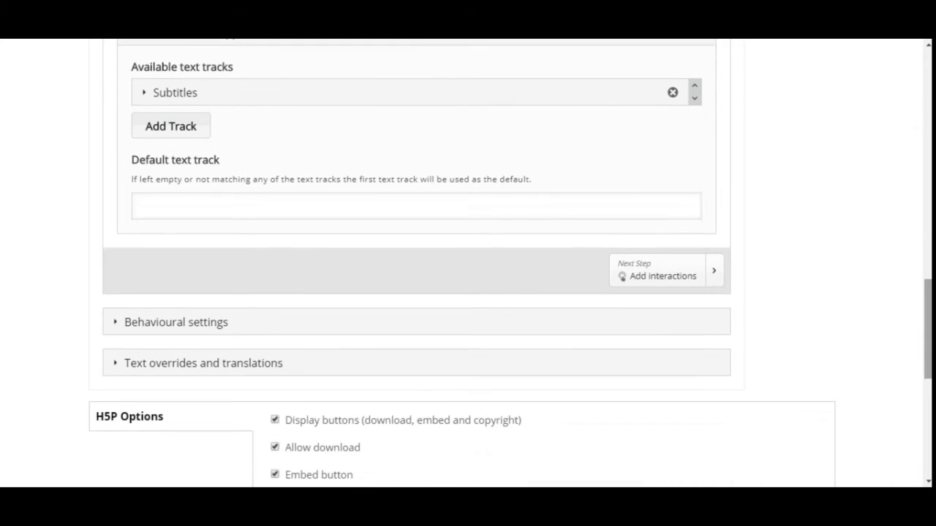
Expand and review the Behavioural settings and the Text overrides and translations options.
left_click(290, 333)
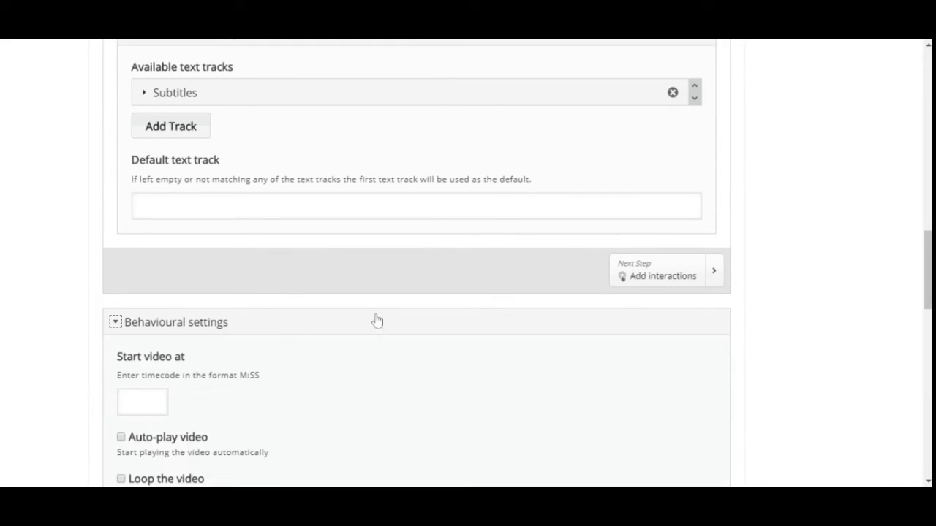
left_click_drag(928, 289, 928, 332)
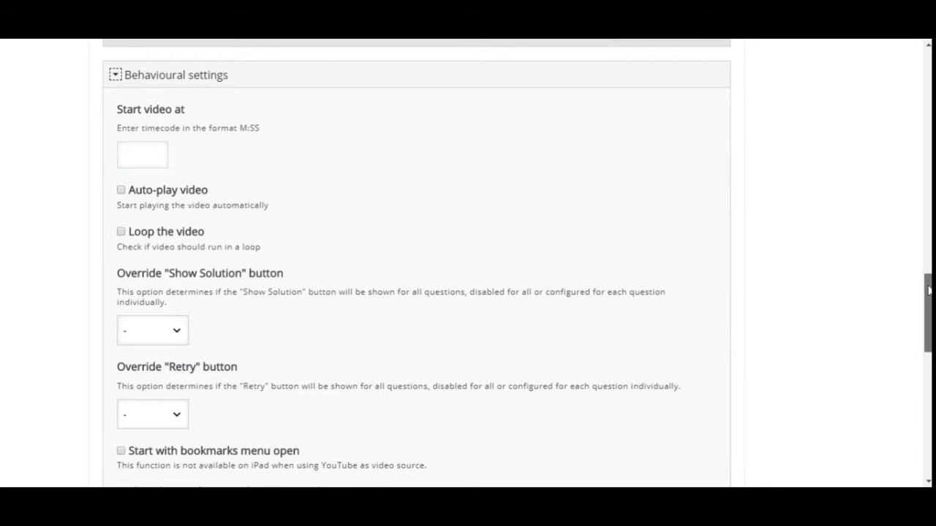
left_click_drag(929, 286, 930, 315)
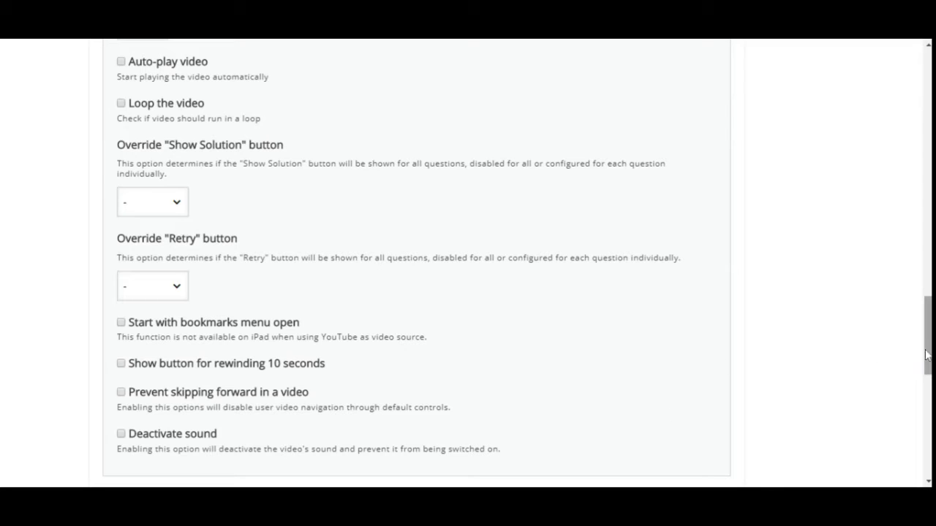
left_click_drag(927, 355, 926, 388)
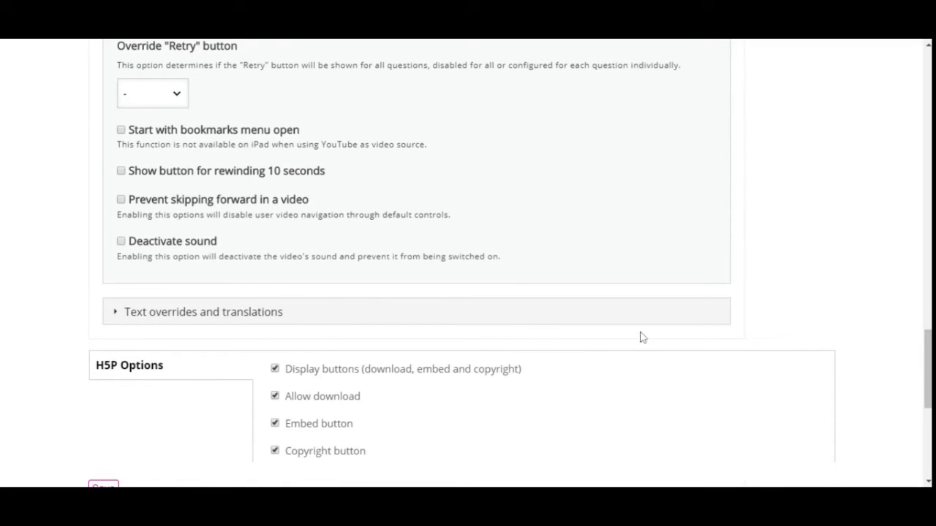
left_click(489, 322)
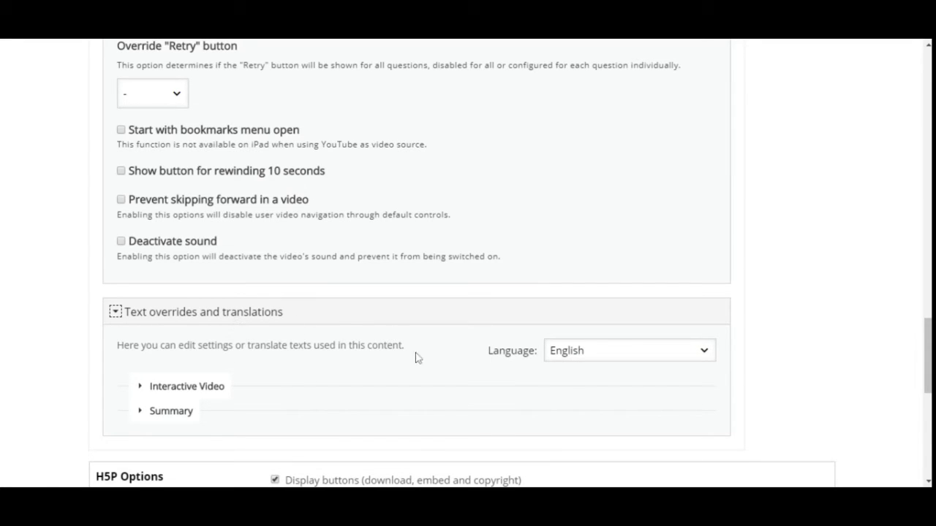
Go to the Add interactions stage and add a Text interaction at 0:07 of the video.
left_click_drag(926, 382, 926, 151)
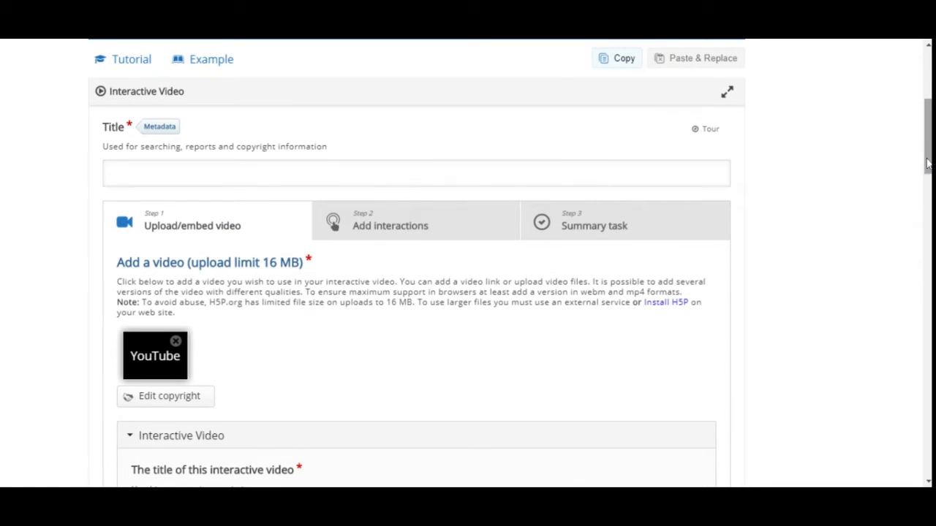
left_click_drag(928, 161, 928, 274)
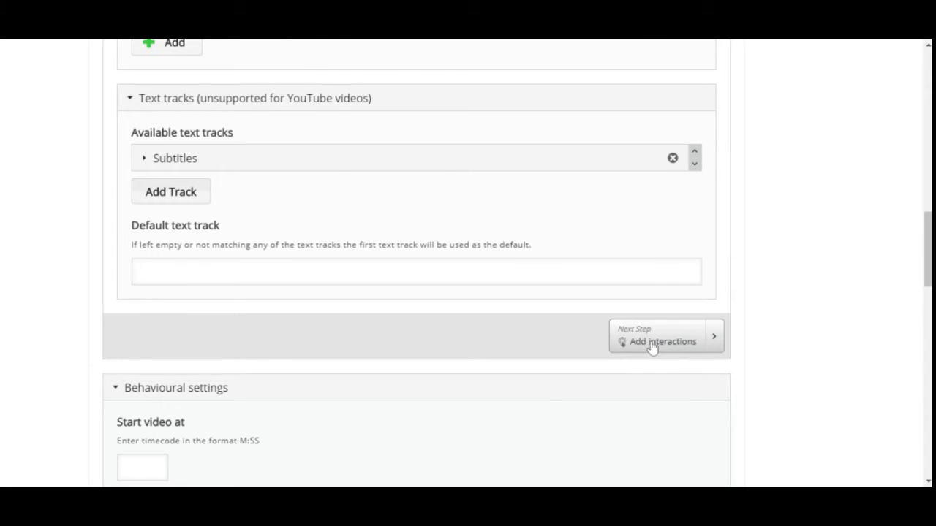
scroll(651, 347, "down", 10)
scroll(683, 326, "up", 5)
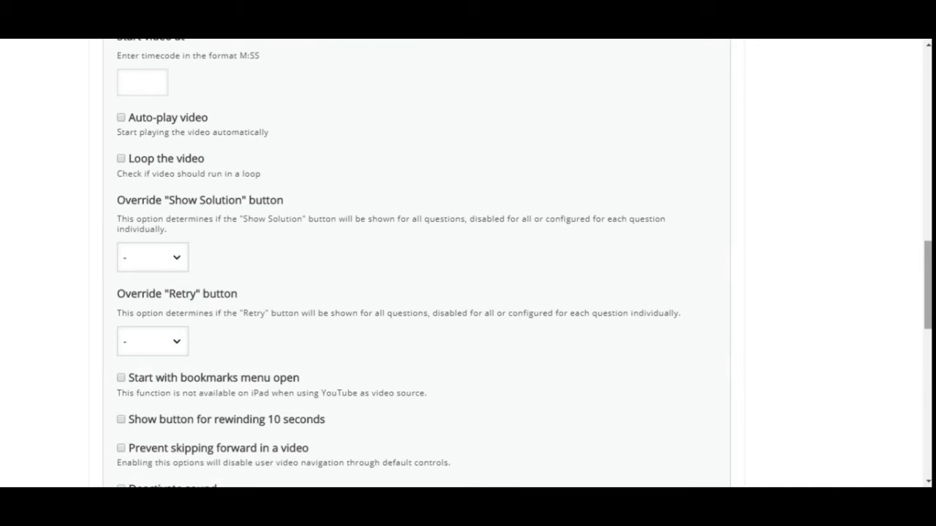
left_click_drag(927, 288, 924, 185)
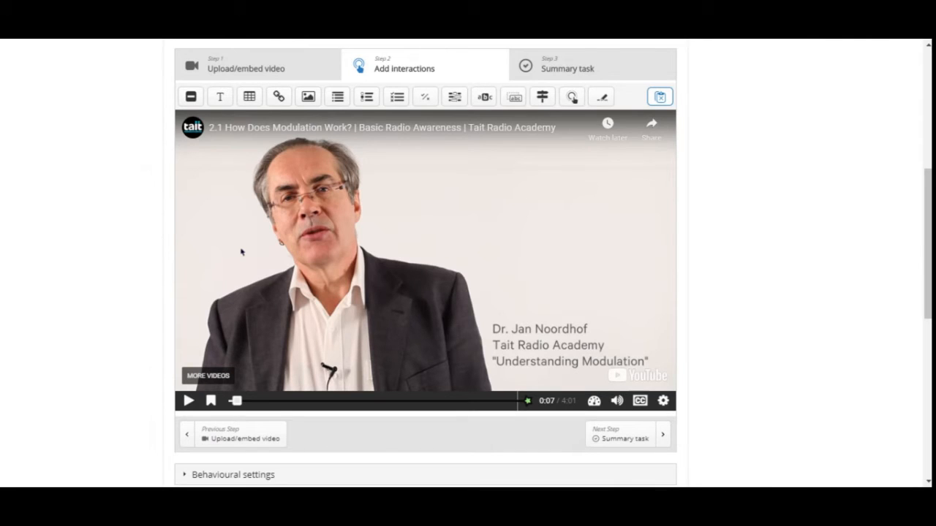
left_click(221, 96)
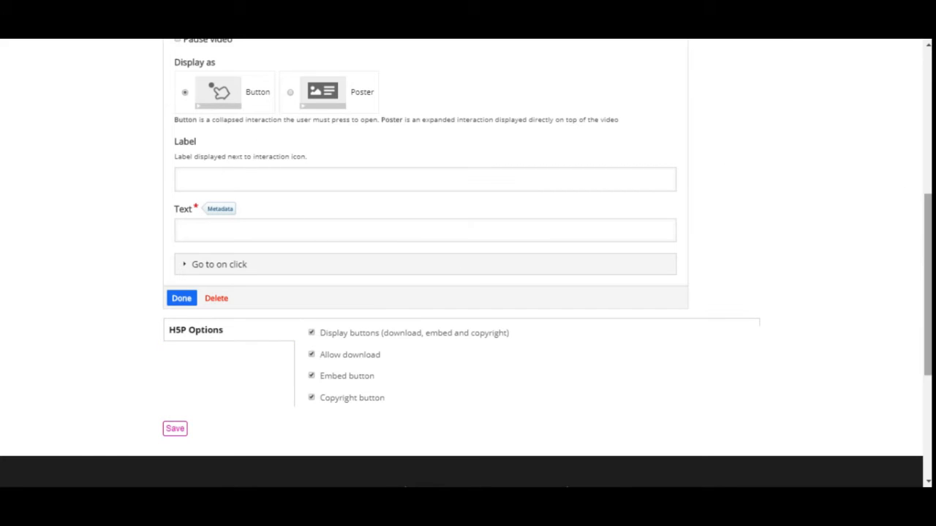
Make the text interaction pause the video and display as a poster reading "MOdulation is changing the carrier characteristics according to message".
scroll(899, 180, "up", 3)
left_click_drag(928, 207, 928, 198)
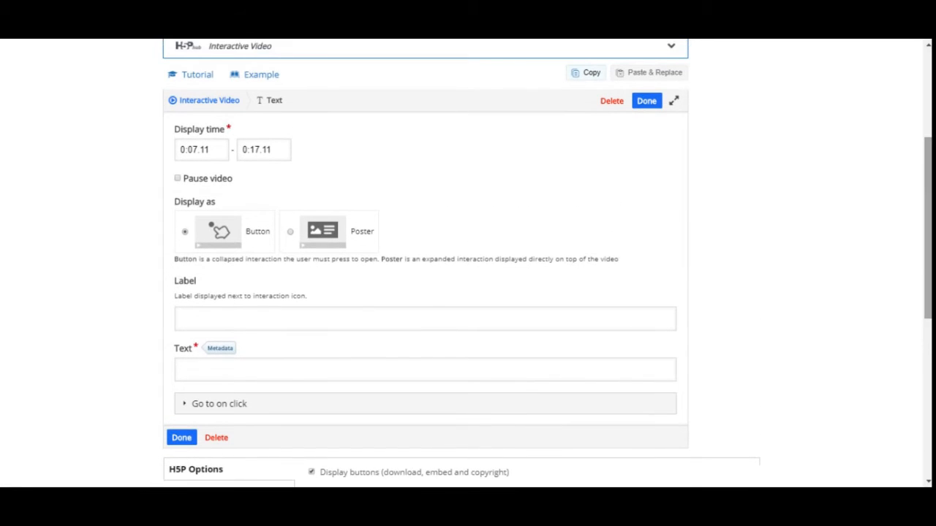
left_click(178, 179)
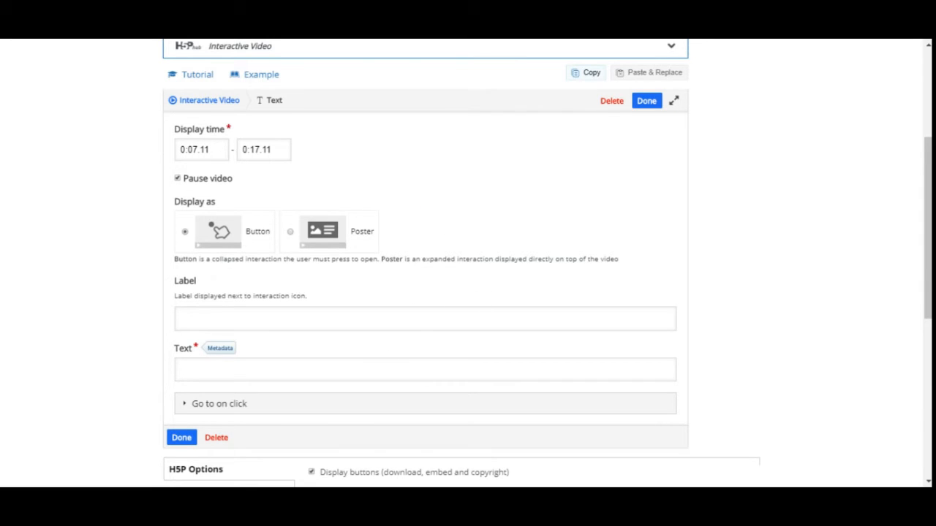
left_click(291, 234)
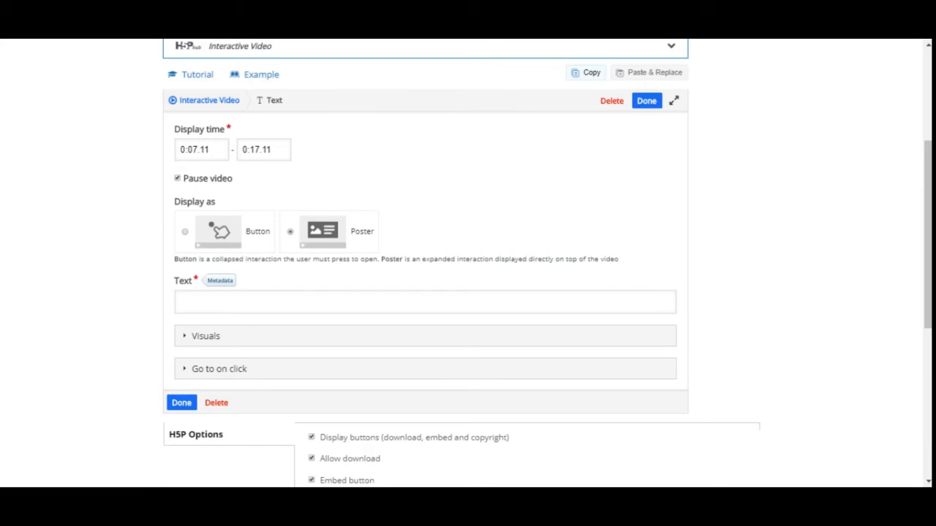
left_click(240, 305)
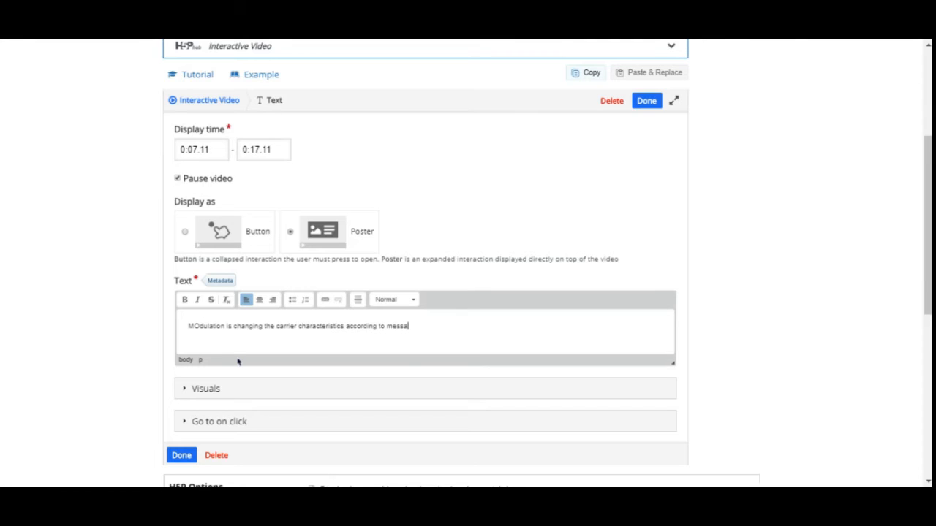
Expand and review the text interaction's Visuals and Go to on click settings.
left_click(185, 389)
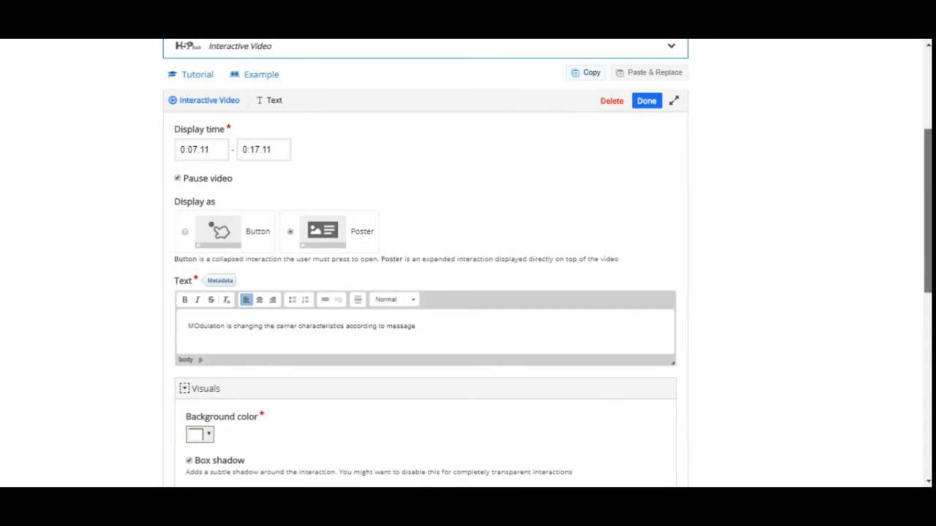
scroll(929, 212, "down", 1)
scroll(929, 212, "down", 1)
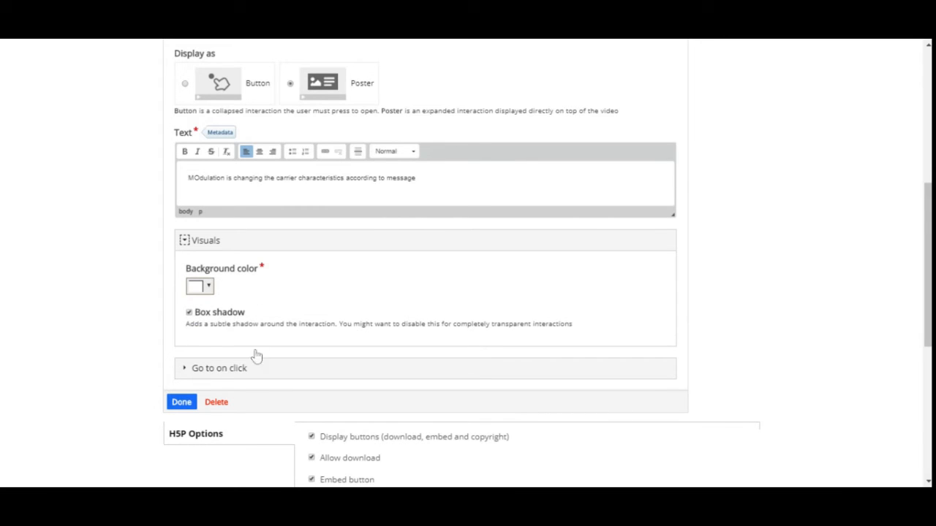
left_click(187, 370)
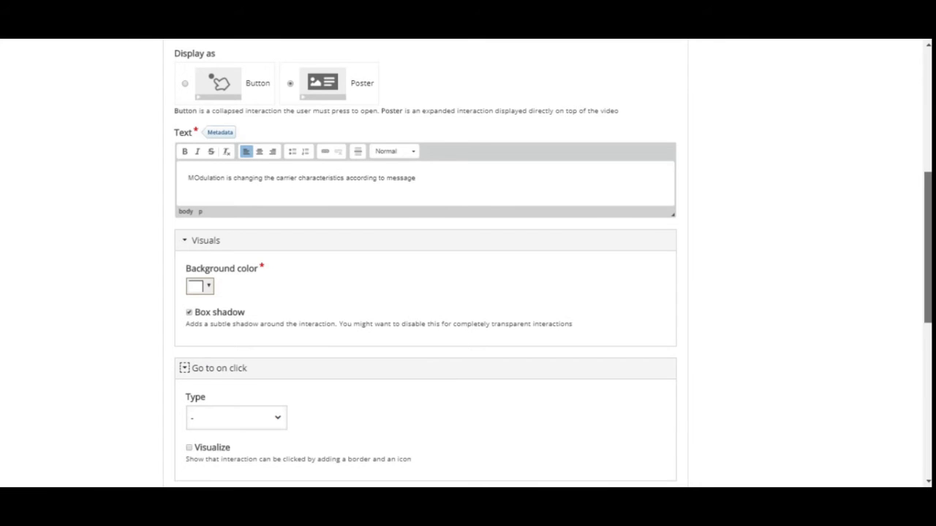
scroll(592, 274, "down", 3)
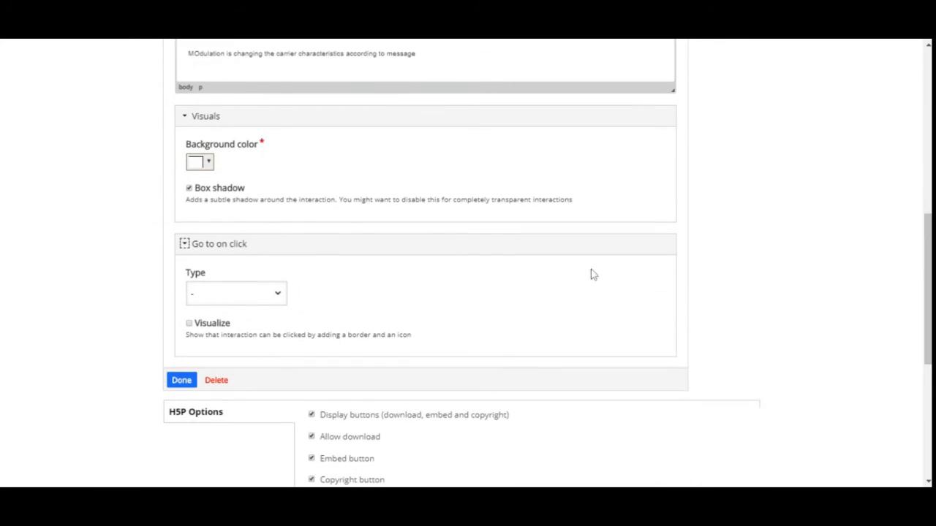
Confirm the text interaction without choosing a Go to on click type and move its poster to the upper-right area of the video frame.
left_click(278, 296)
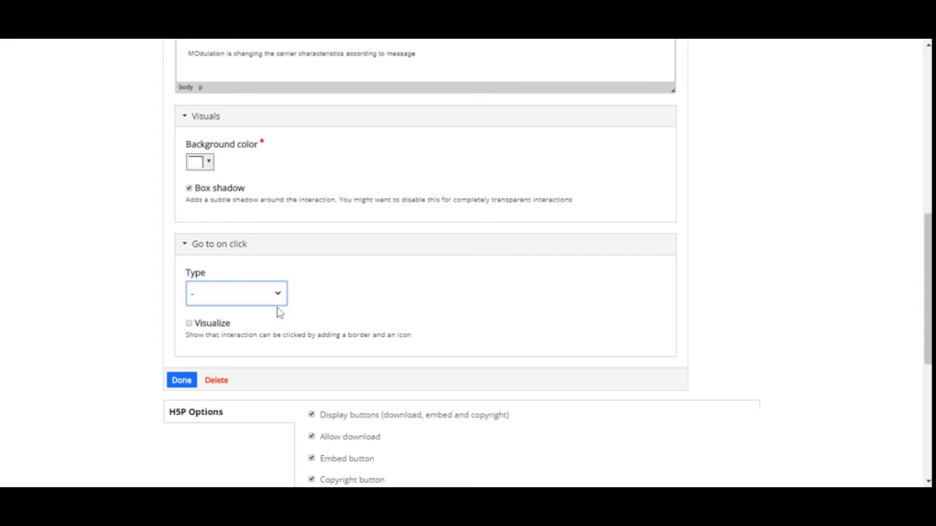
left_click(429, 295)
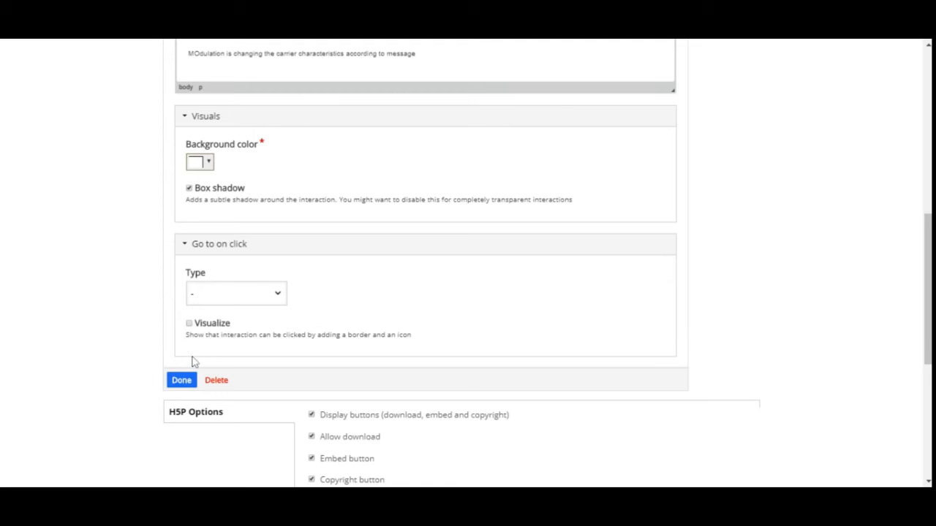
left_click(182, 381)
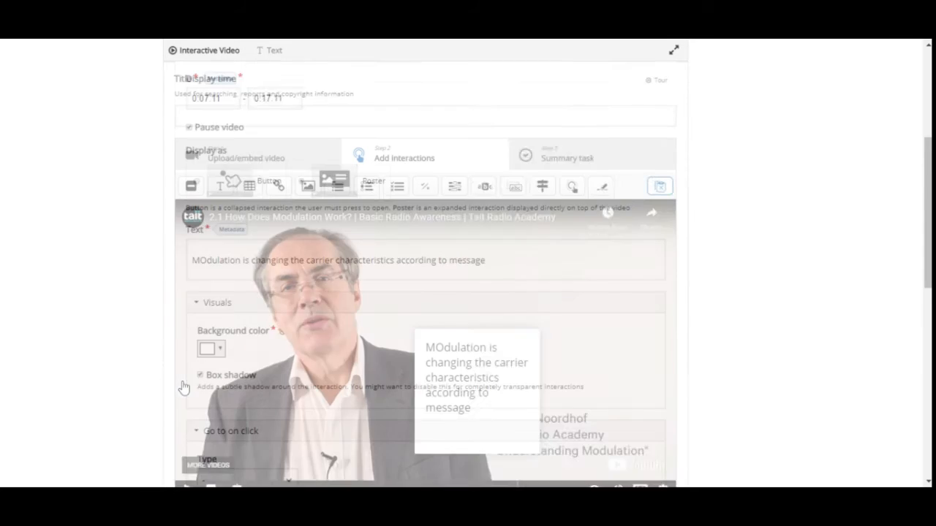
left_click(496, 422)
left_click_drag(495, 422, 590, 342)
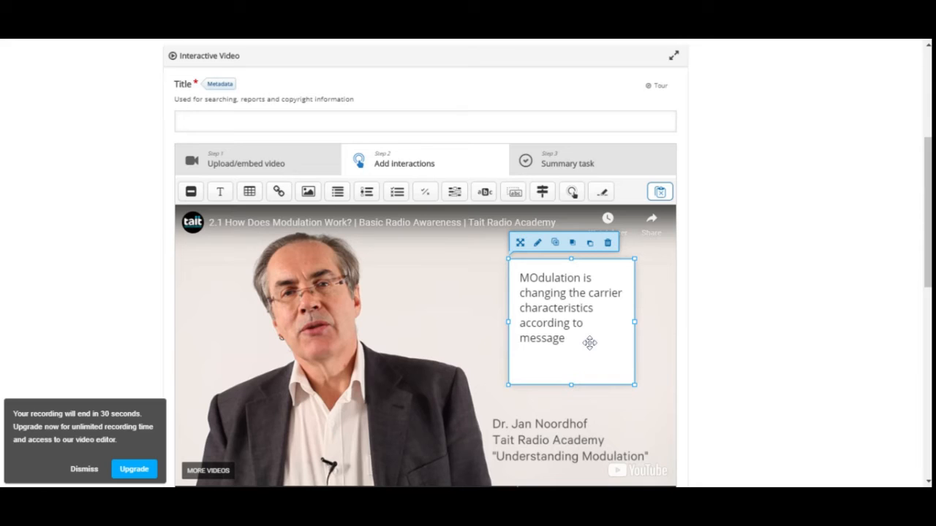
Edit the text poster to correct "MOdulation" to "Modulation" and dismiss the recording time notice.
left_click(537, 245)
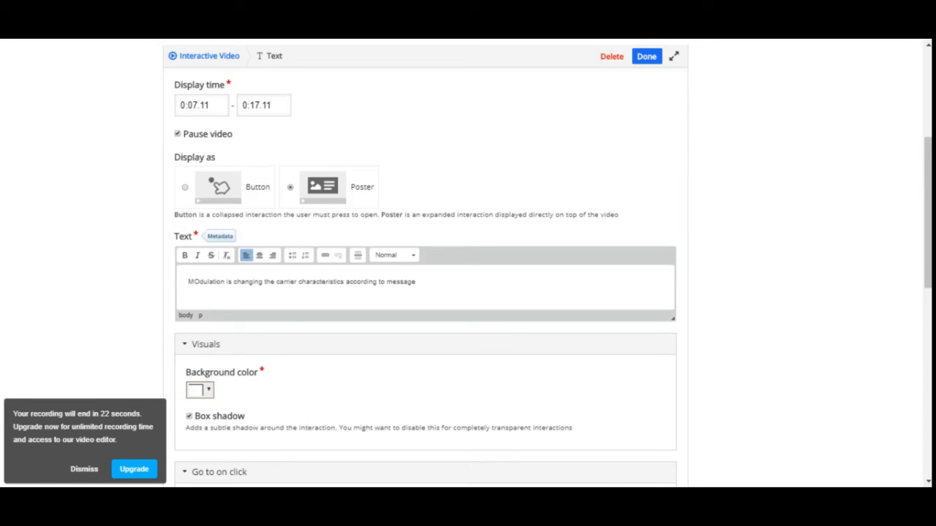
key("BackSpace")
type("o")
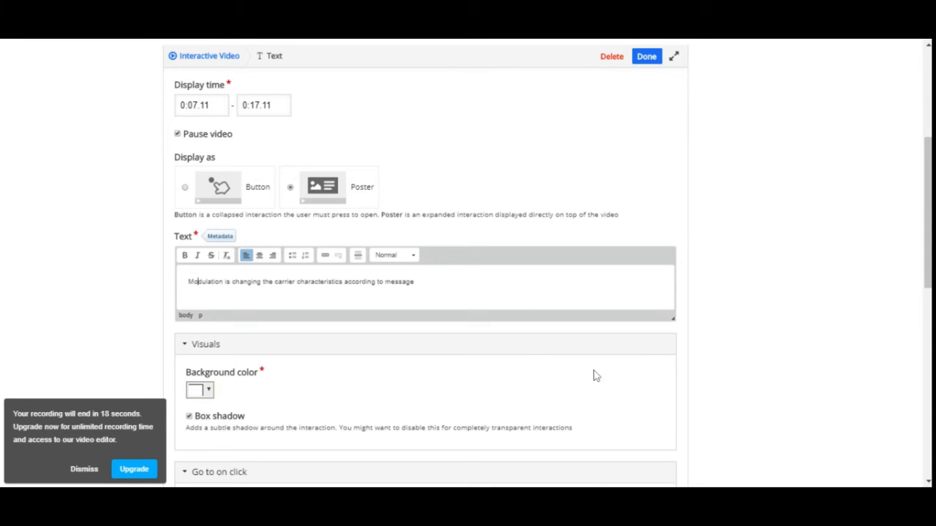
left_click_drag(928, 212, 928, 276)
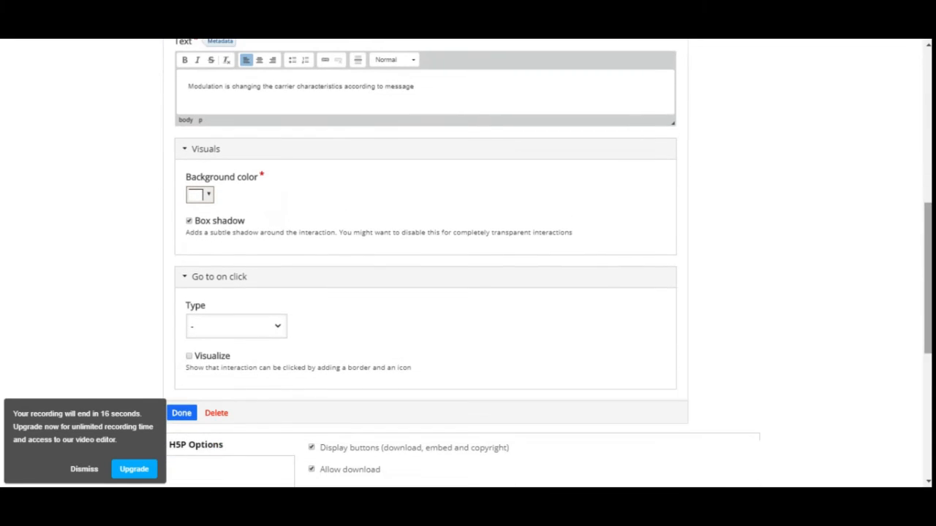
left_click(84, 470)
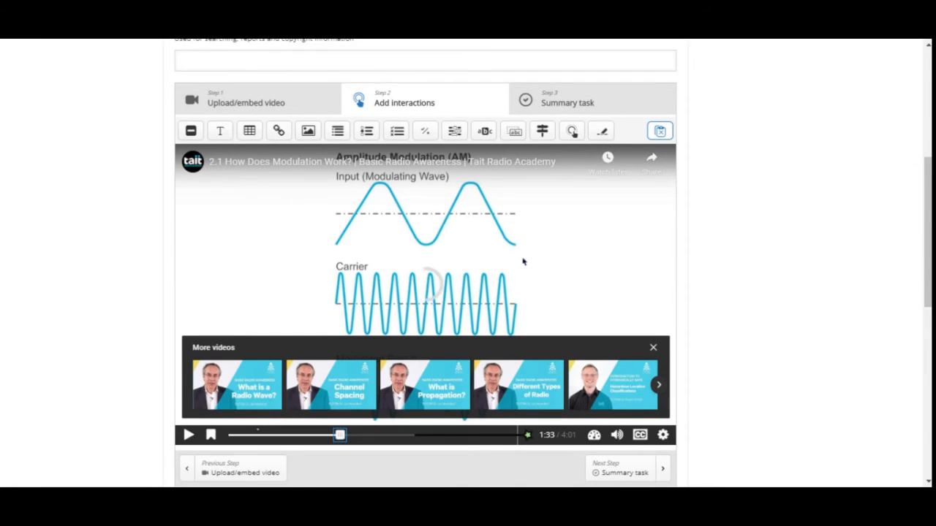
Add a Multiple Choice interaction at 1:33 that pauses the video and displays as a poster.
left_click(399, 137)
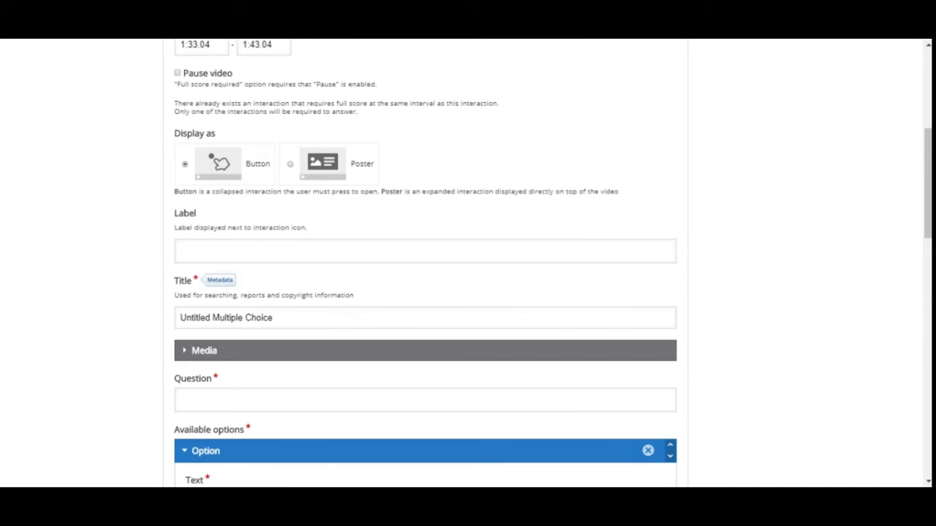
left_click(189, 250)
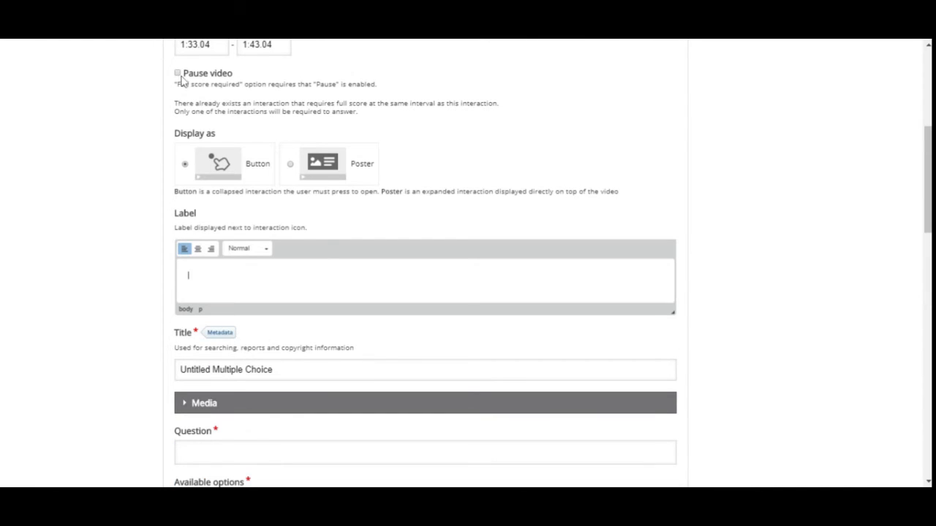
left_click(291, 167)
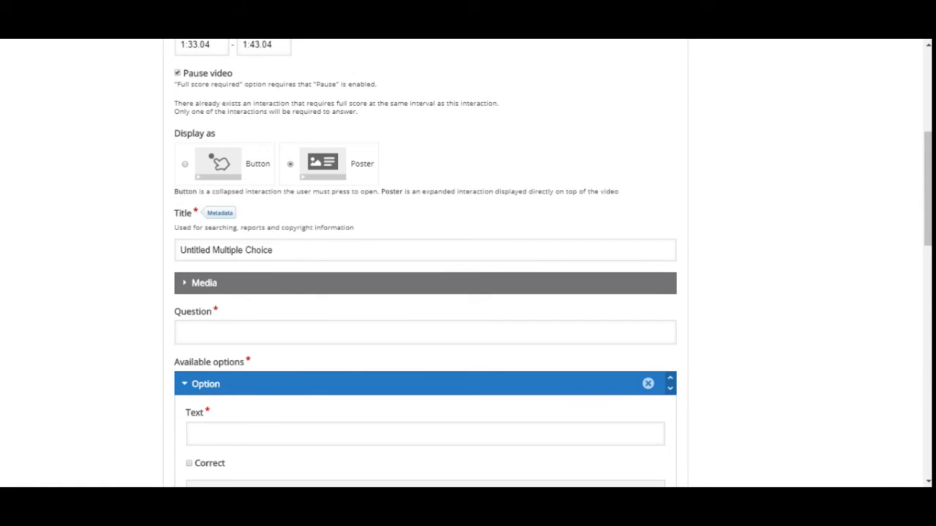
Enter the question "Changing the amplitude of carrier according to message is called as _______" with options AM, FM and PM, and enlarge its poster downward.
left_click(199, 333)
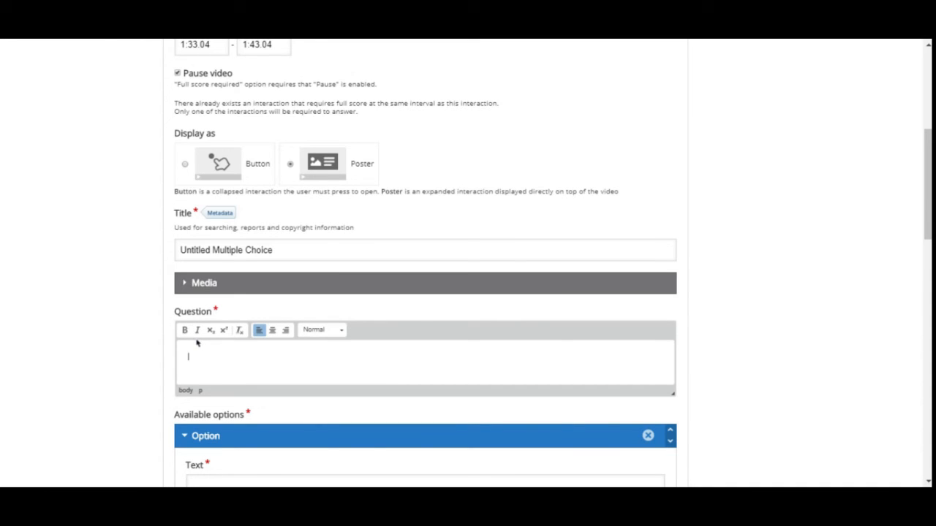
scroll(928, 183, "down", 3)
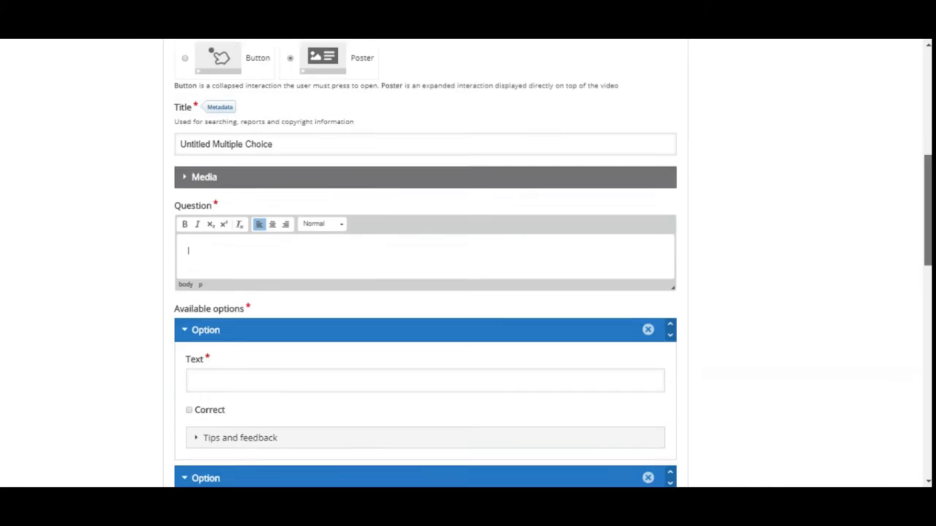
left_click_drag(928, 249, 929, 309)
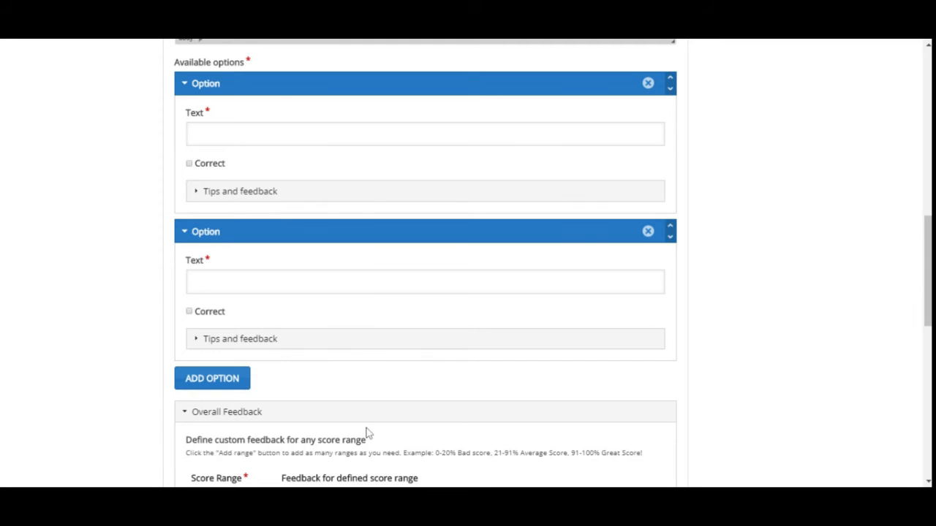
left_click_drag(928, 287, 928, 342)
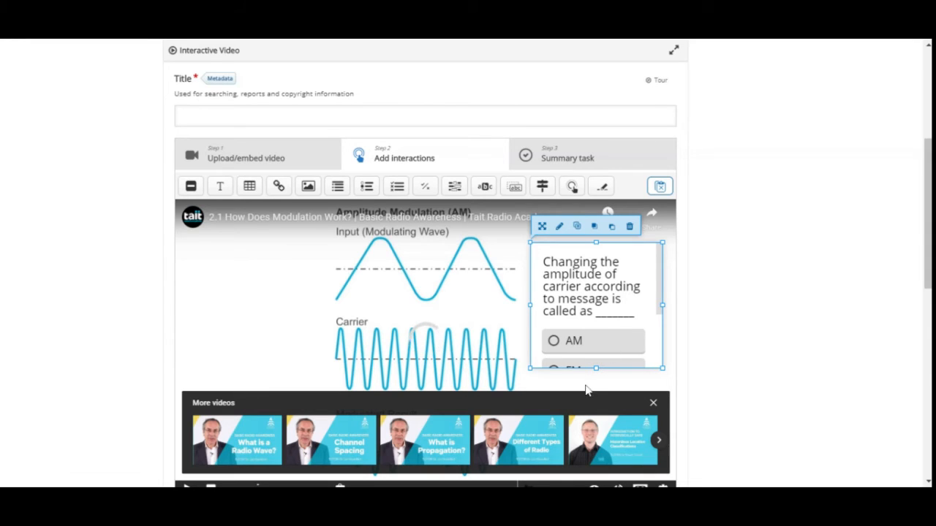
left_click_drag(596, 369, 602, 418)
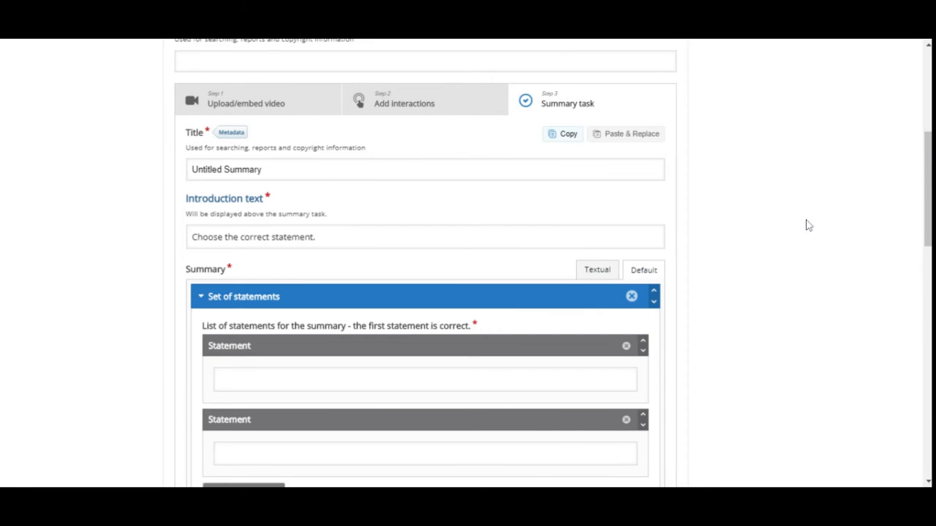
Fill the summary task with the statements "AM is Amplitude modulation", "PM is frequency modulation" and "FM is familiar modulation".
mouse_move(928, 207)
left_mouse_down()
mouse_move(928, 224)
mouse_move(928, 210)
left_mouse_up()
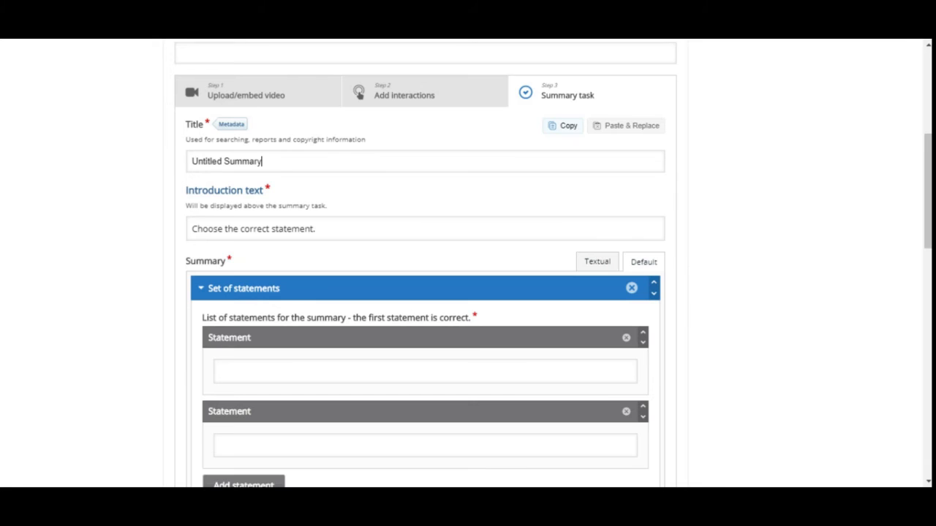
left_click(276, 229)
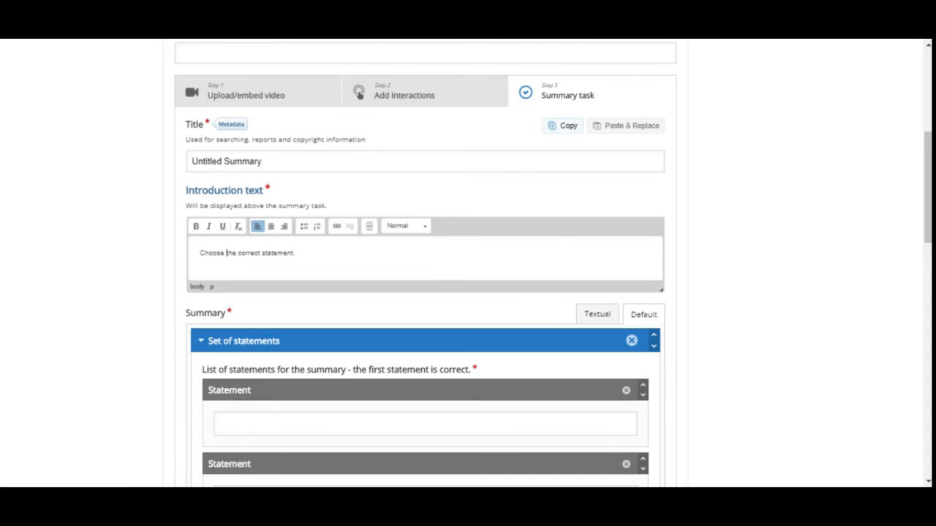
scroll(927, 219, "down", 2)
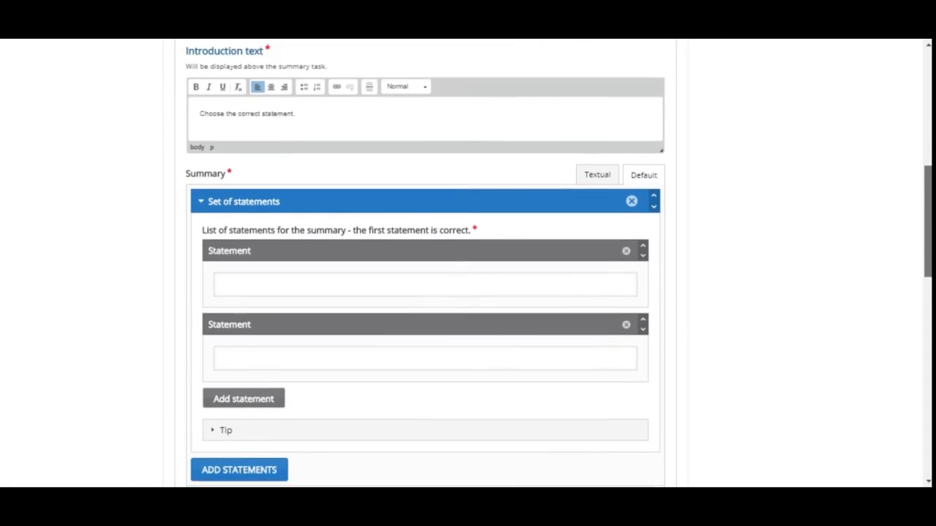
scroll(930, 252, "down", 1)
scroll(930, 252, "up", 2)
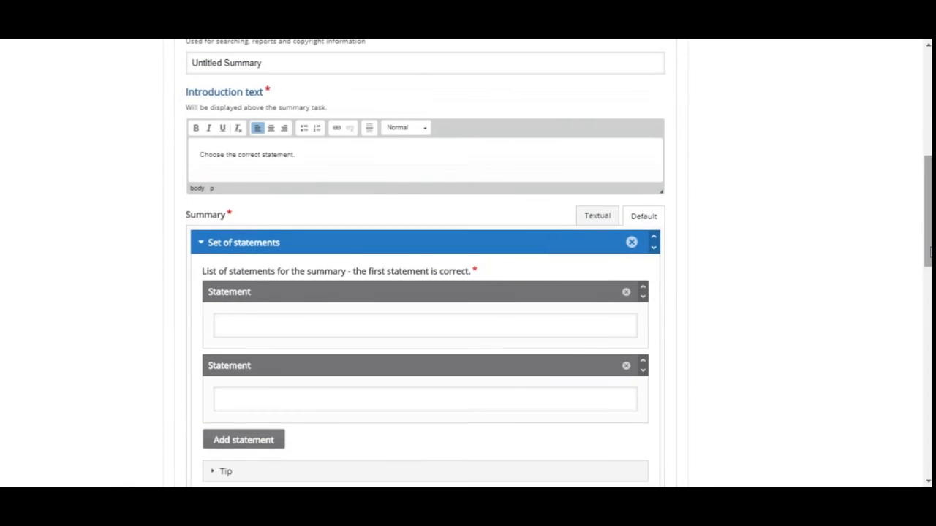
left_click(593, 221)
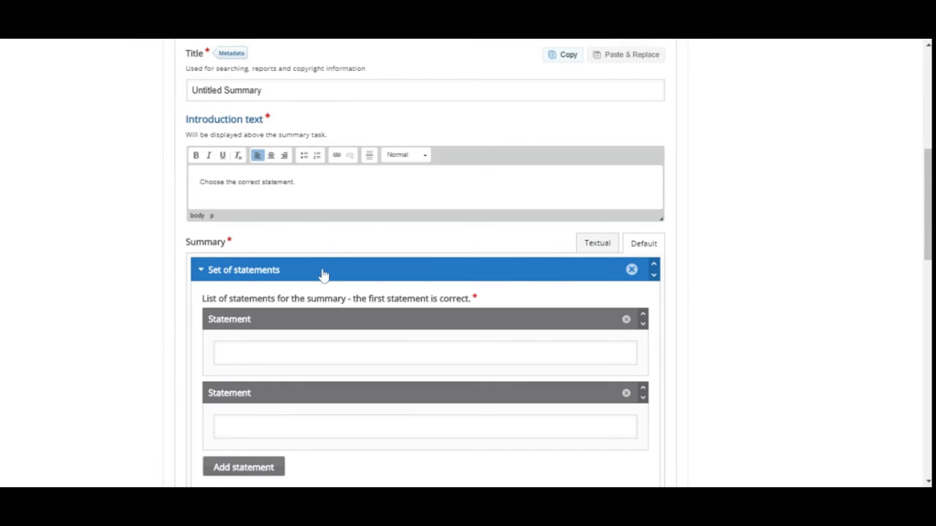
left_click(269, 354)
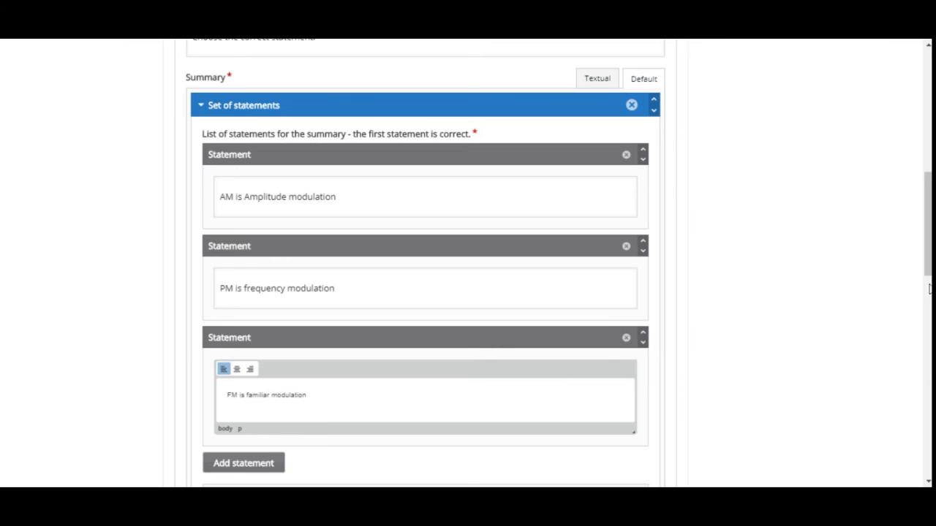
Define the summary's overall feedback as "Failed" for 0–40 % and "Passed" for 41–100 %.
scroll(929, 289, "down", 3)
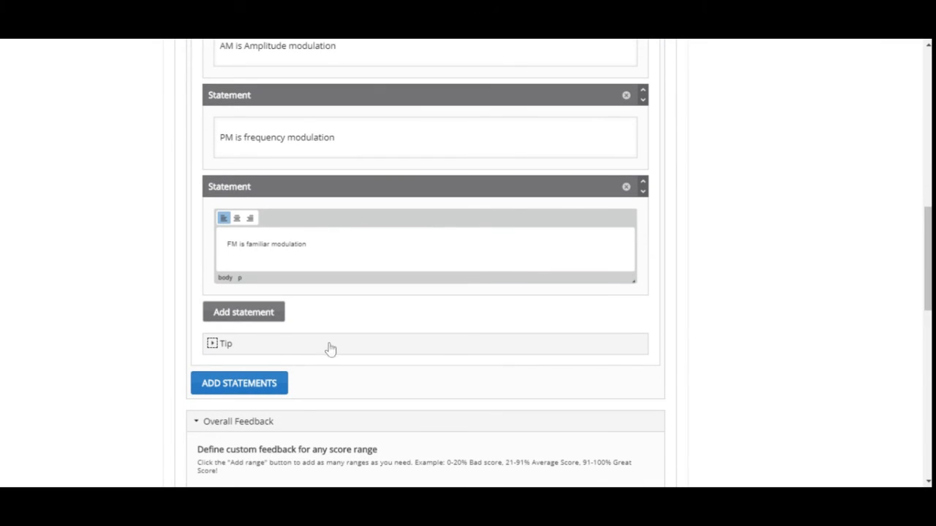
left_click_drag(929, 288, 929, 359)
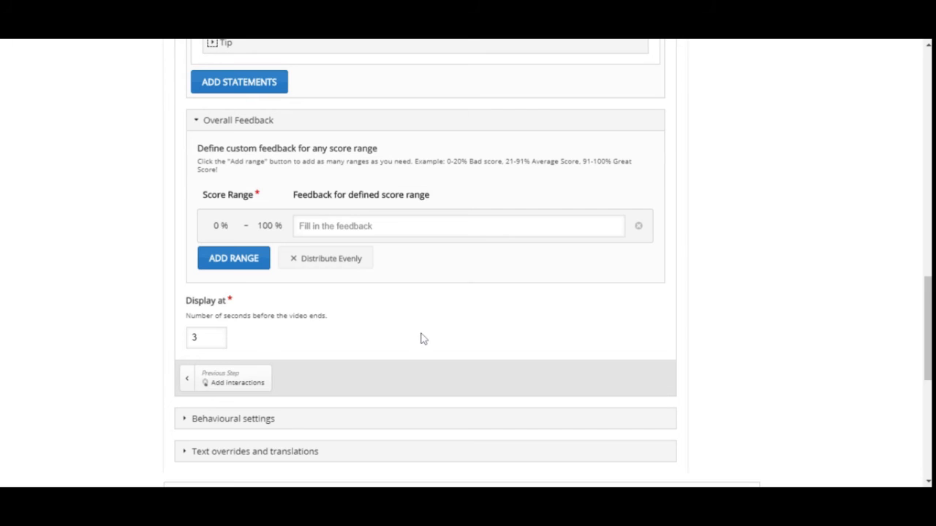
scroll(928, 329, "down", 3)
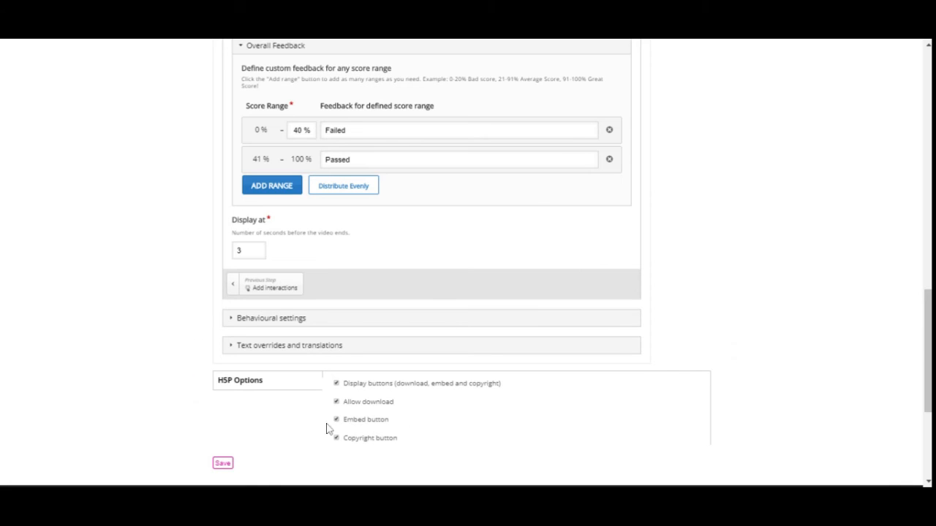
Title the interactive video "modulation" and save it.
left_click(222, 465)
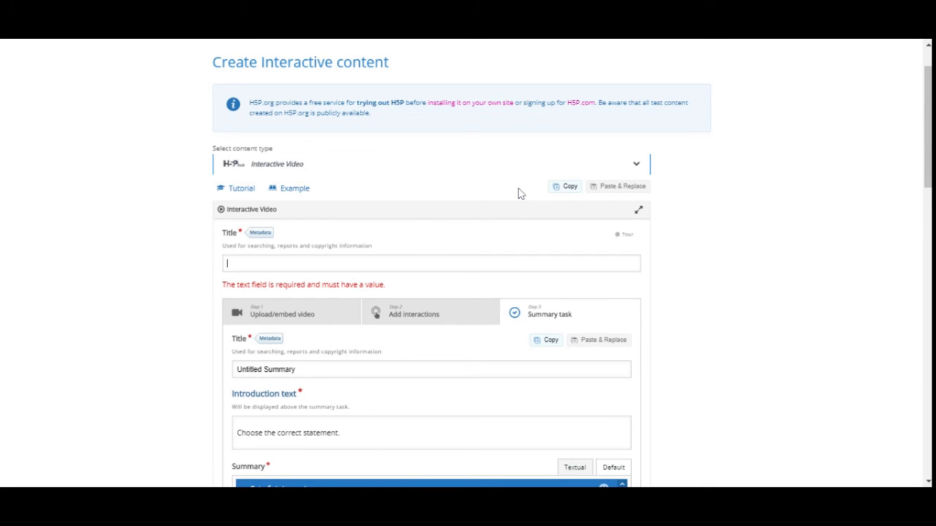
key("Caps_Lock")
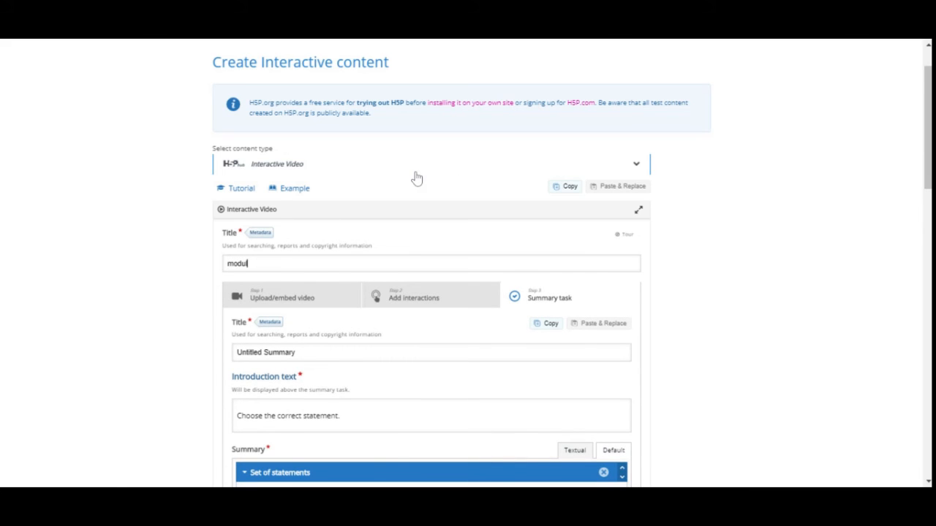
type("ation")
left_click_drag(929, 185, 928, 427)
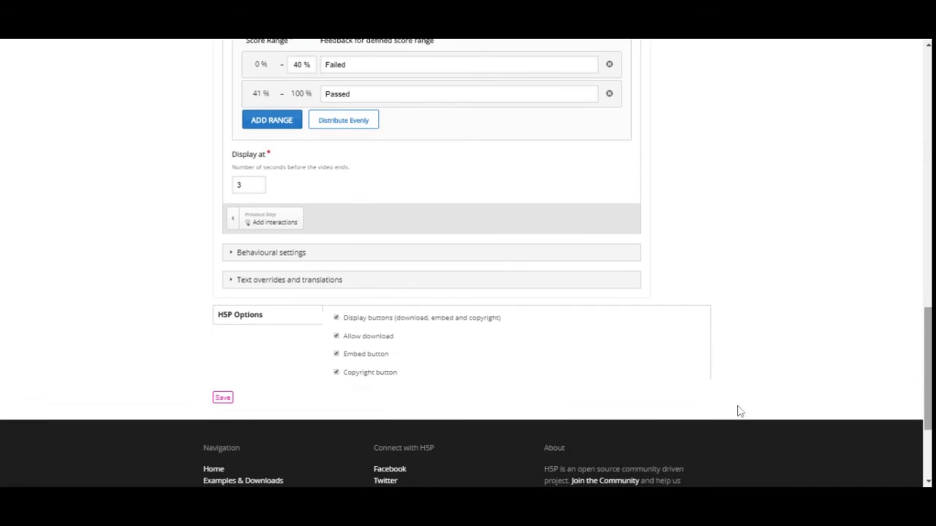
left_click(223, 399)
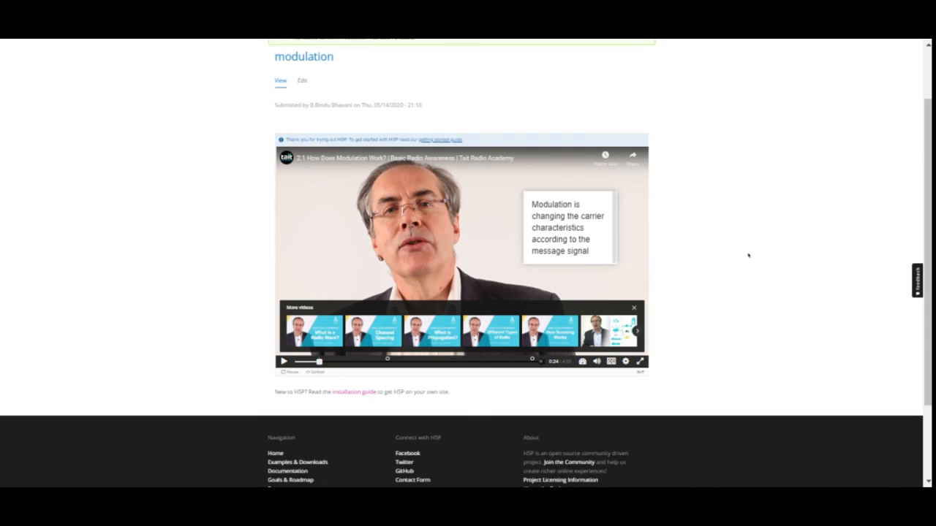
Test the saved video by going to the 1:33 question, answering FM, and going to the summary task marker at 3:58.
left_click(388, 362)
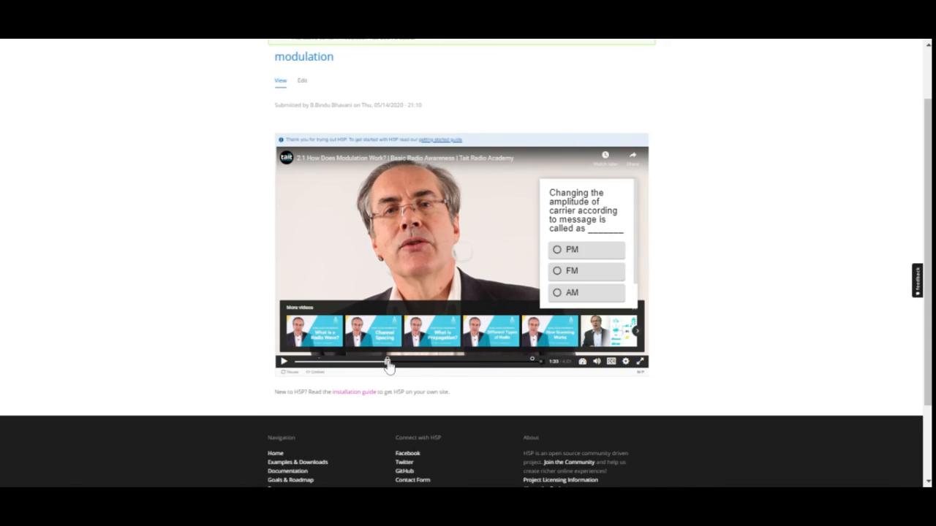
left_click(579, 275)
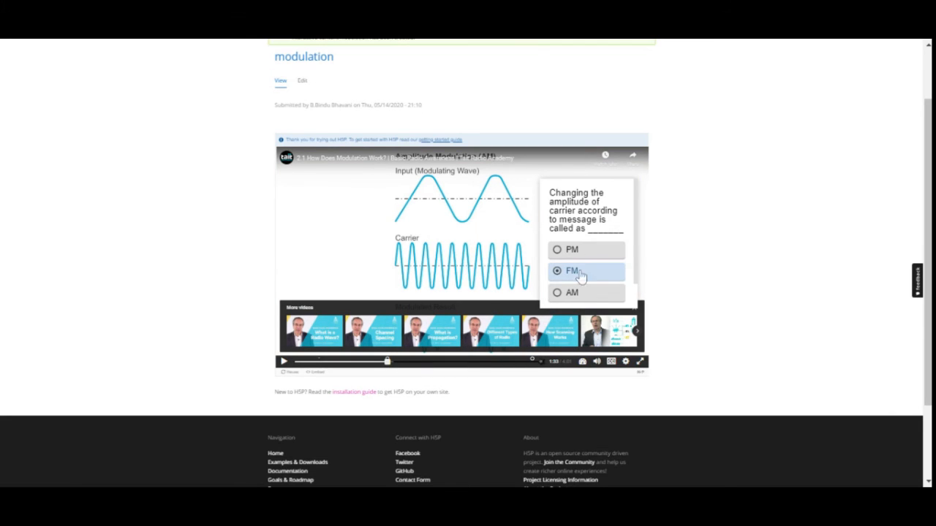
left_click(533, 362)
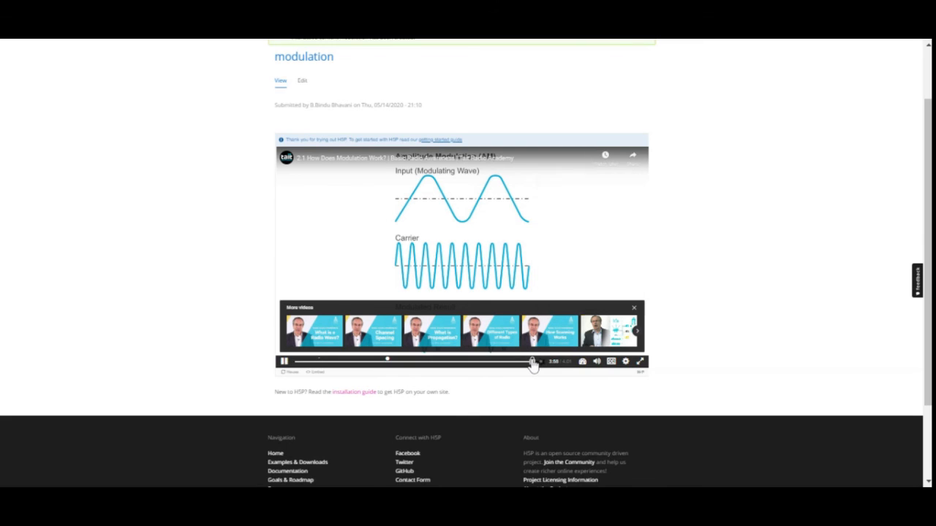